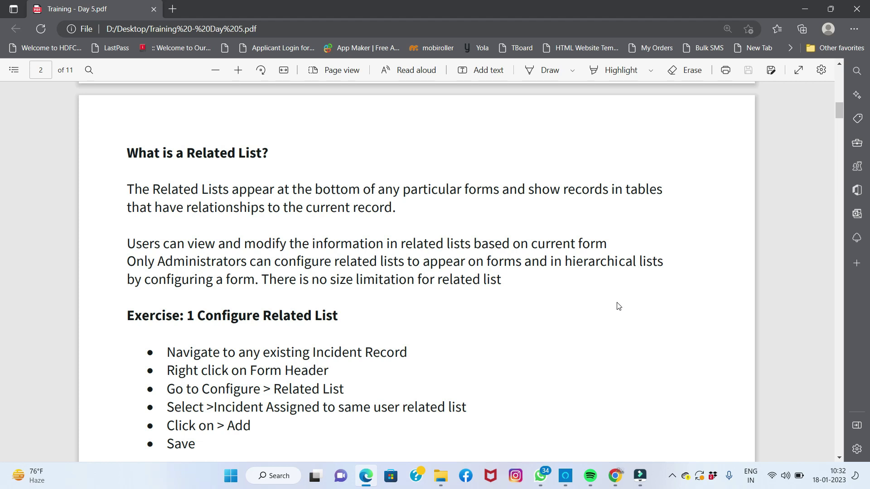
- Switch to ServiceNow in Chrome and open the Incident table's list with incident.LIST
click(615, 476)
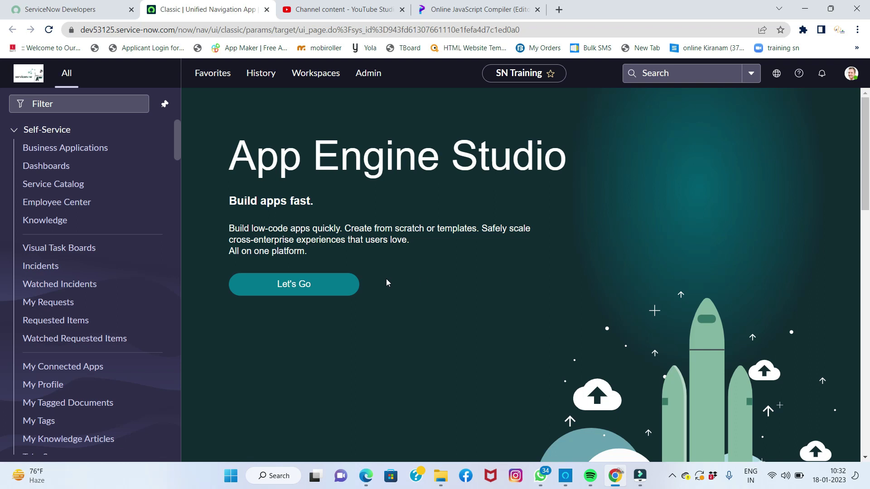
click(104, 103)
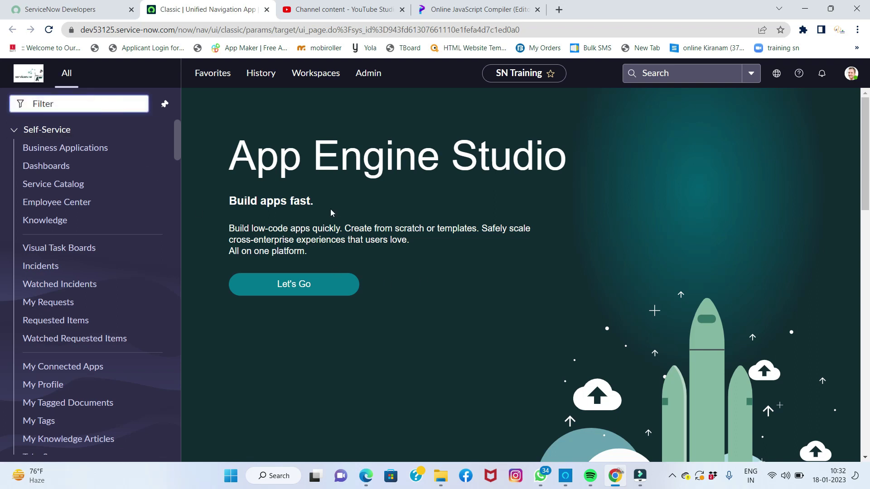
text(incident.)
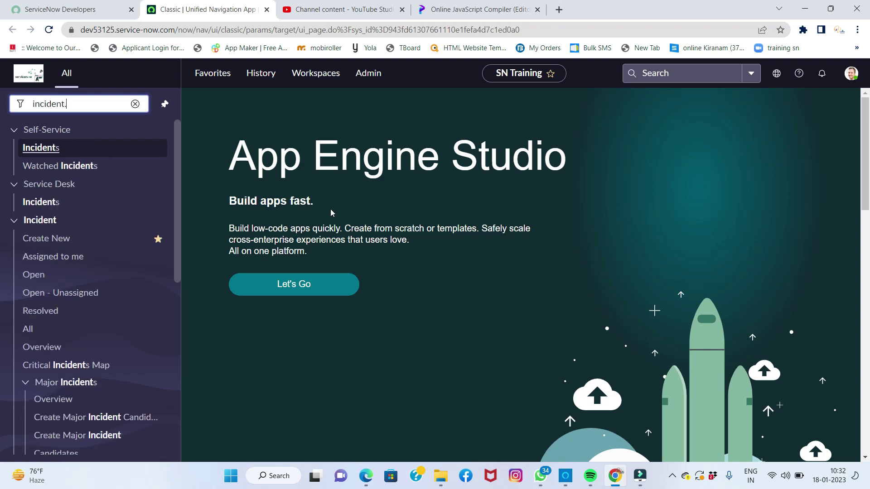
text(LIST)
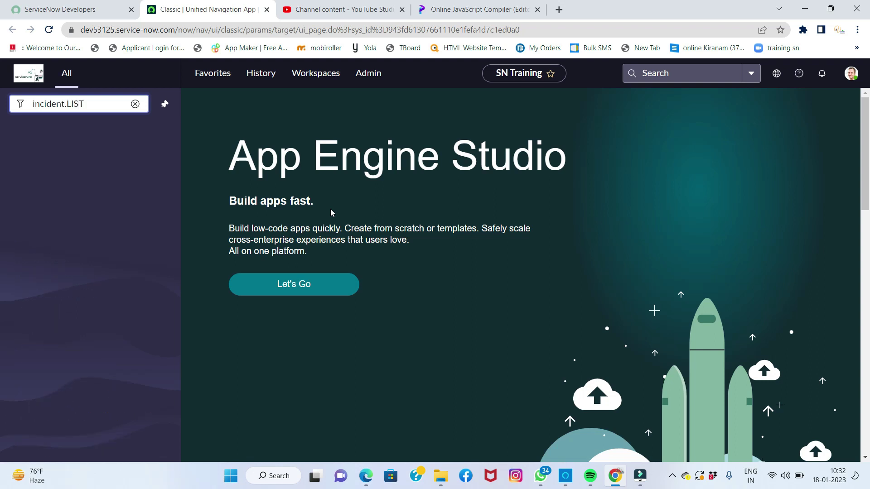
key(Return)
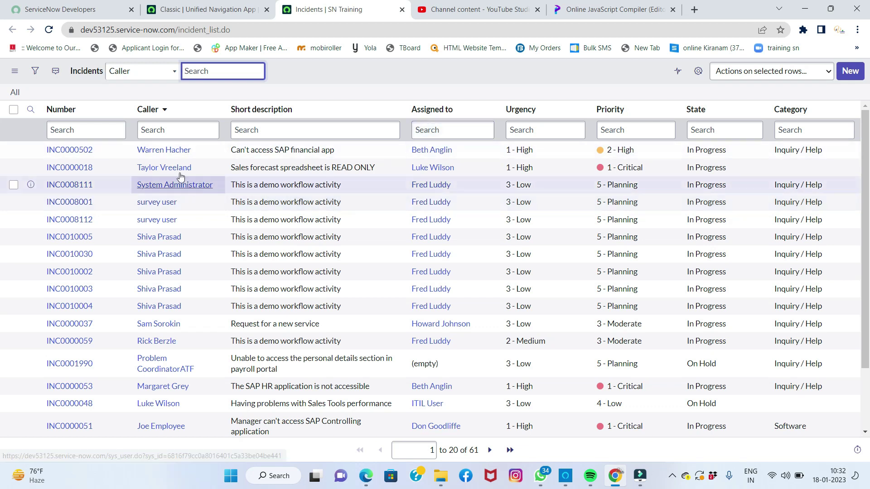
- Open incident INC0000502, review its Affected CIs related list and open the SAP AppSRV02 record
click(78, 153)
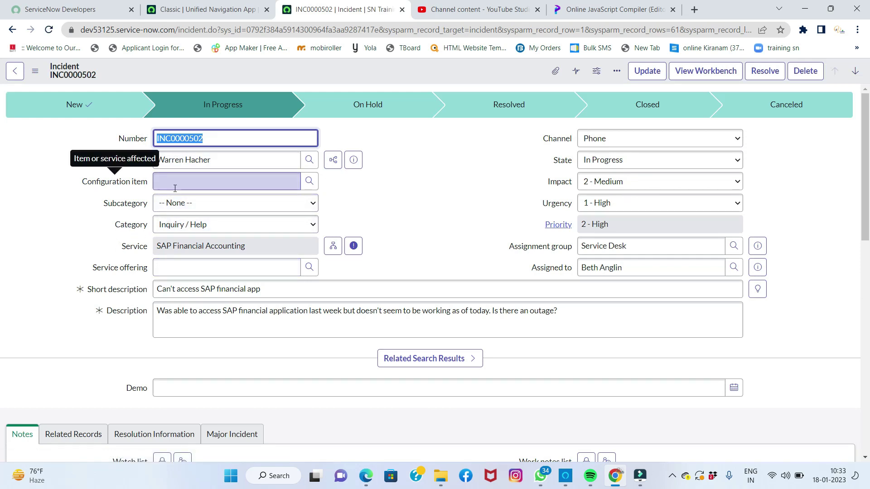
scroll(210, 183, down, 5)
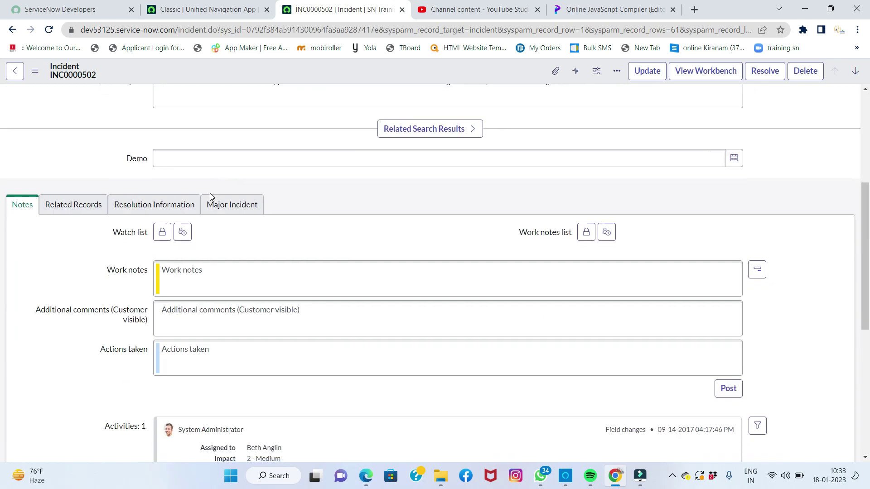
scroll(210, 193, down, 7)
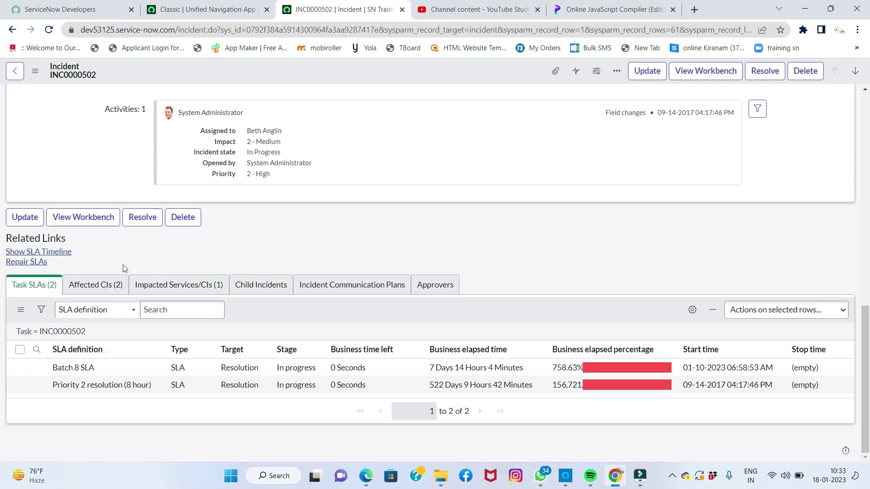
click(106, 289)
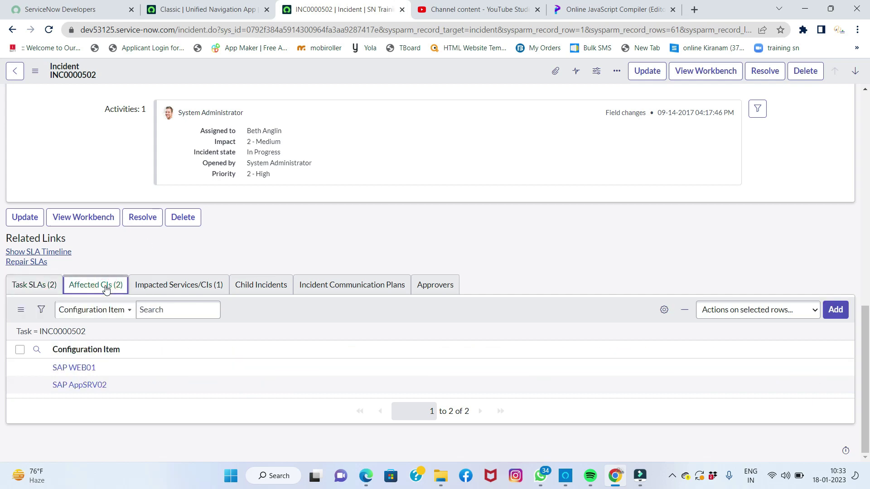
click(86, 385)
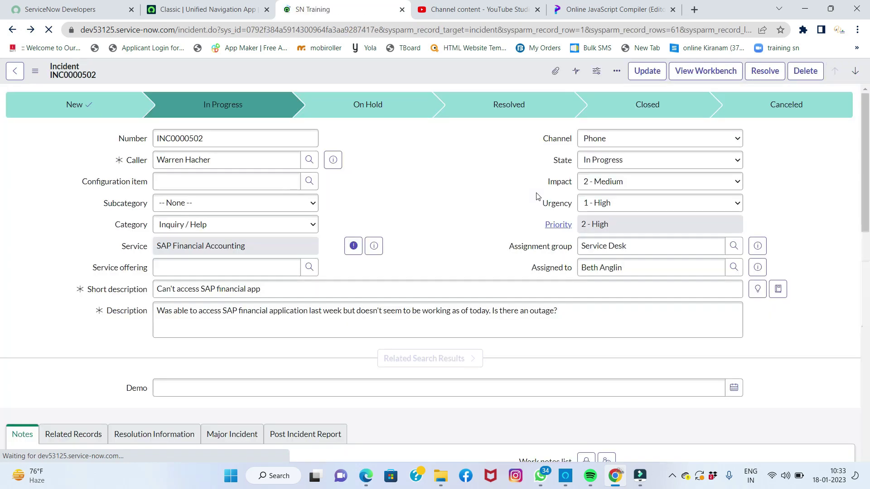
- Review the incident's Impacted Services/CIs, Child Incidents, Incident Communication Plans and Approvers related lists
scroll(456, 203, down, 15)
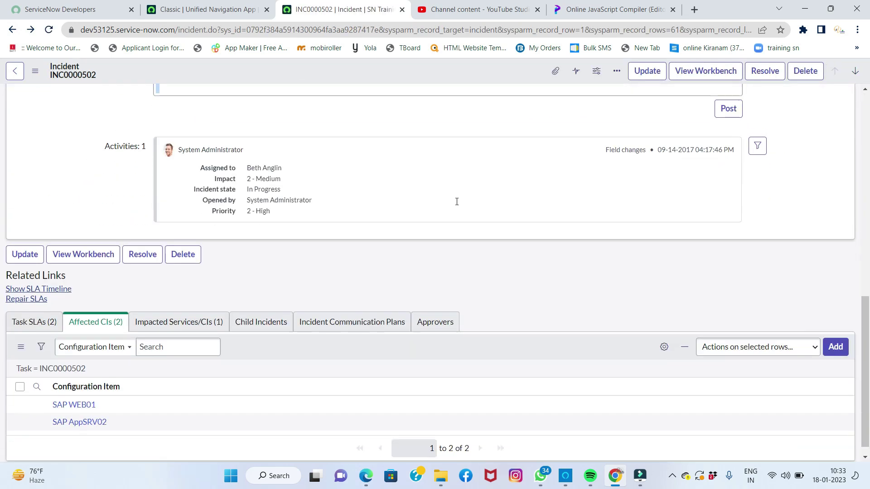
scroll(457, 201, down, 1)
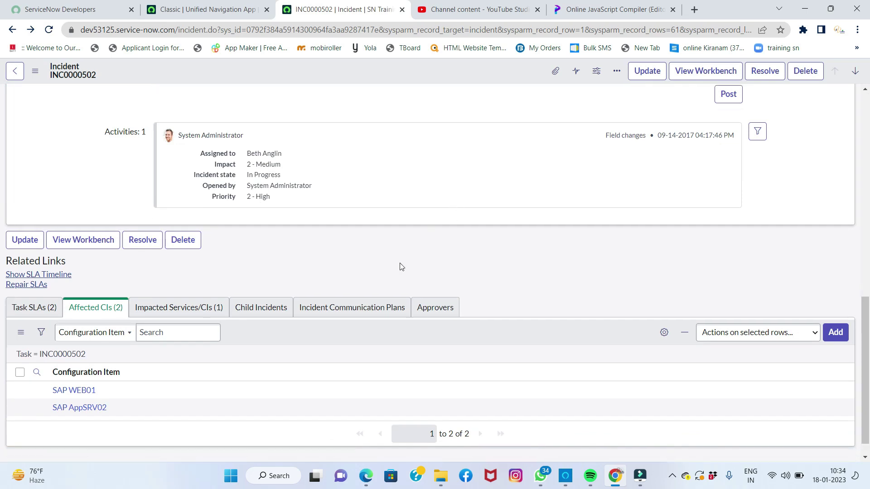
click(202, 308)
click(253, 306)
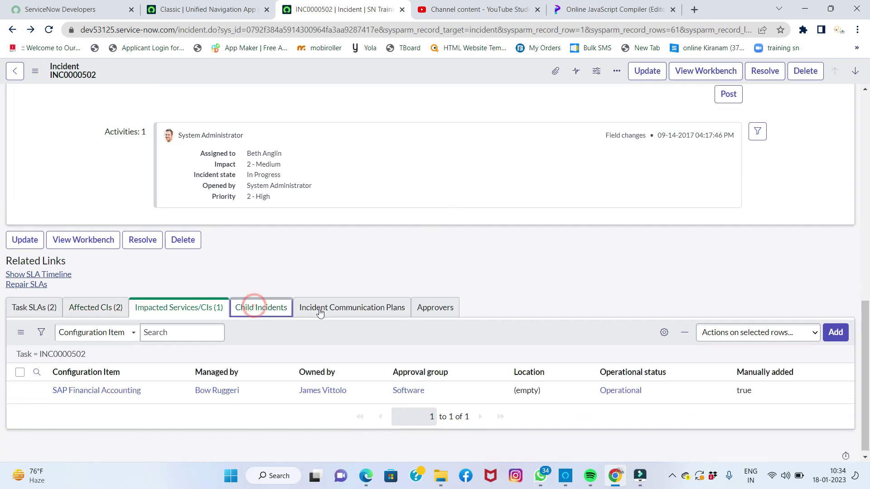
click(325, 312)
click(430, 308)
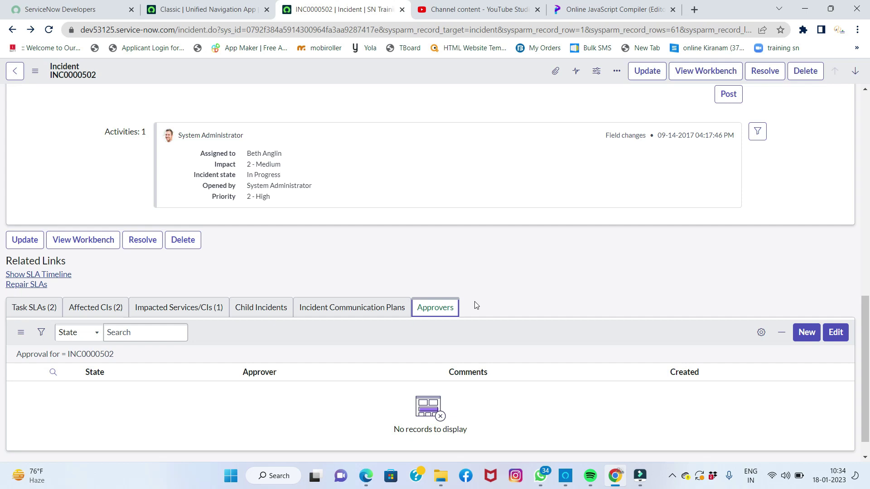
- Open the related lists configuration for the Incident form
scroll(465, 259, up, 10)
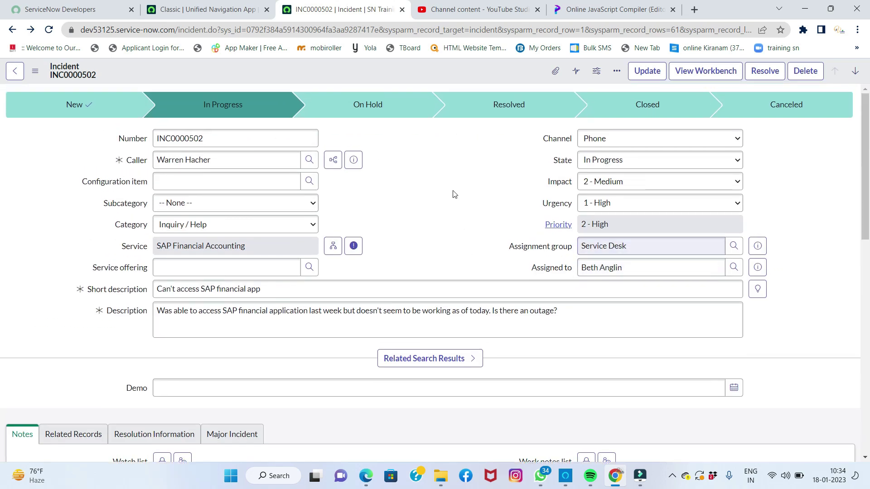
right_click(449, 69)
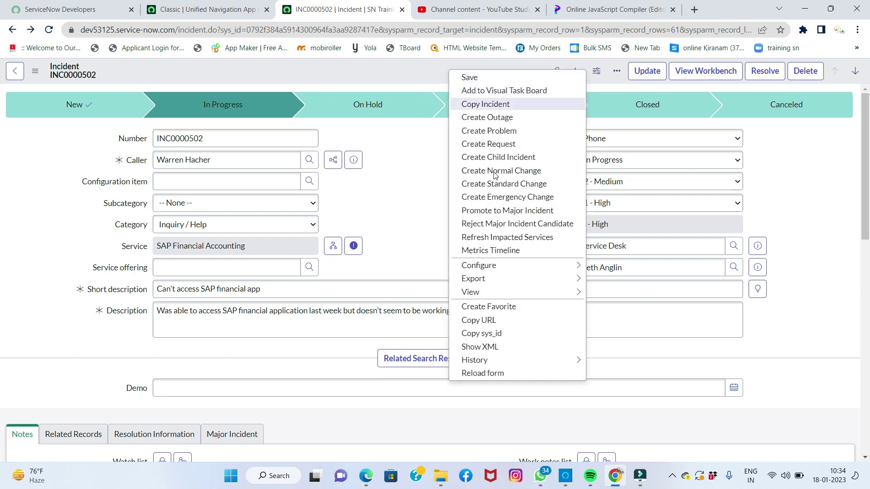
mouse_move(500, 270)
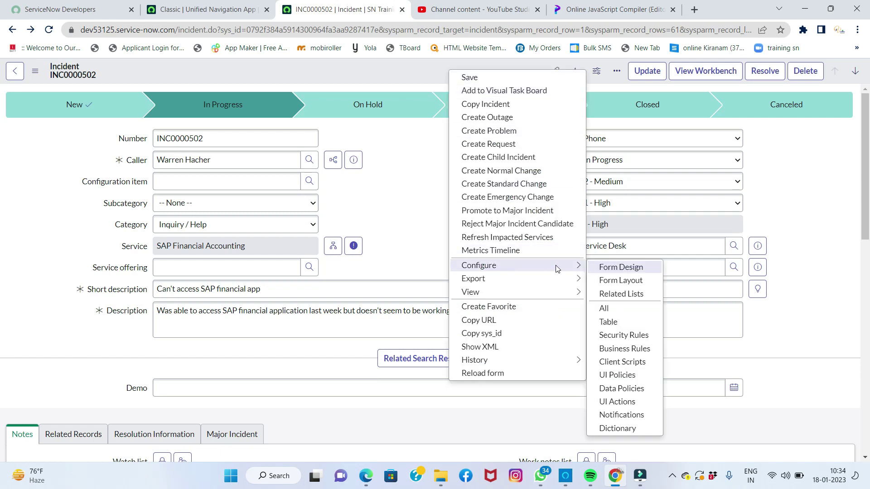
click(616, 295)
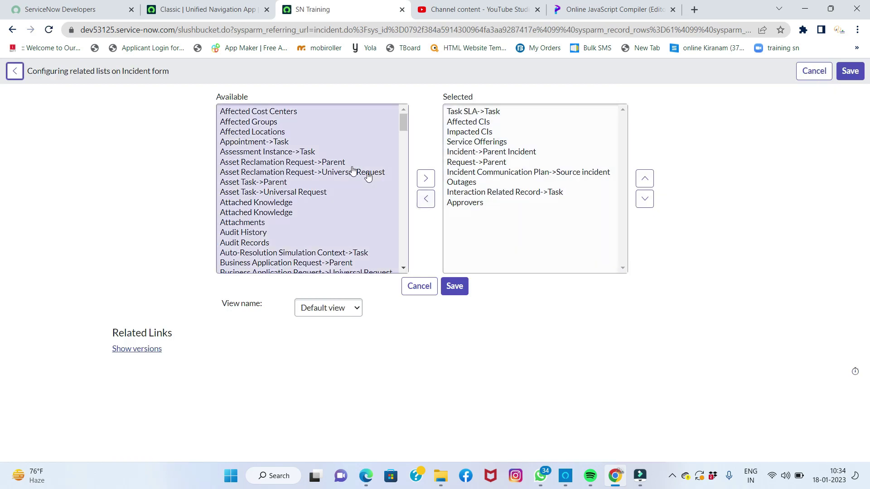
- Examine the available related lists, including entries beginning with A and B, and return to the incident form
scroll(292, 229, down, 12)
scroll(292, 229, down, 8)
scroll(292, 229, down, 2)
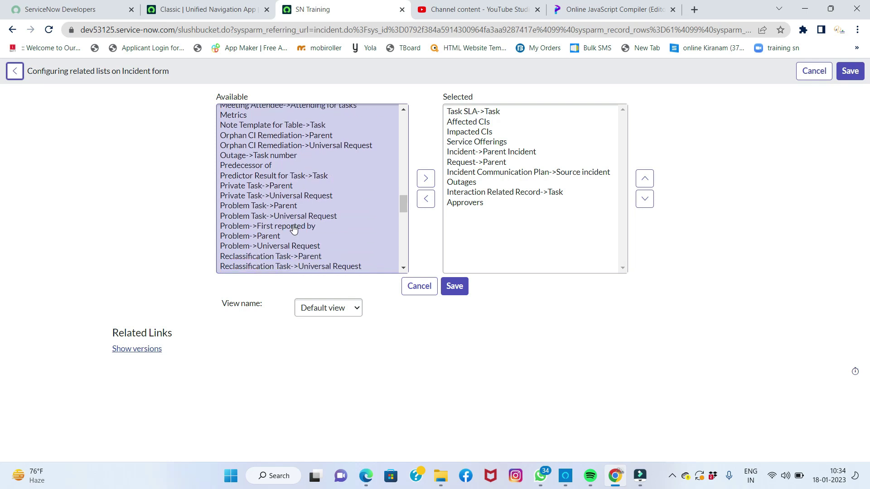
scroll(292, 225, up, 20)
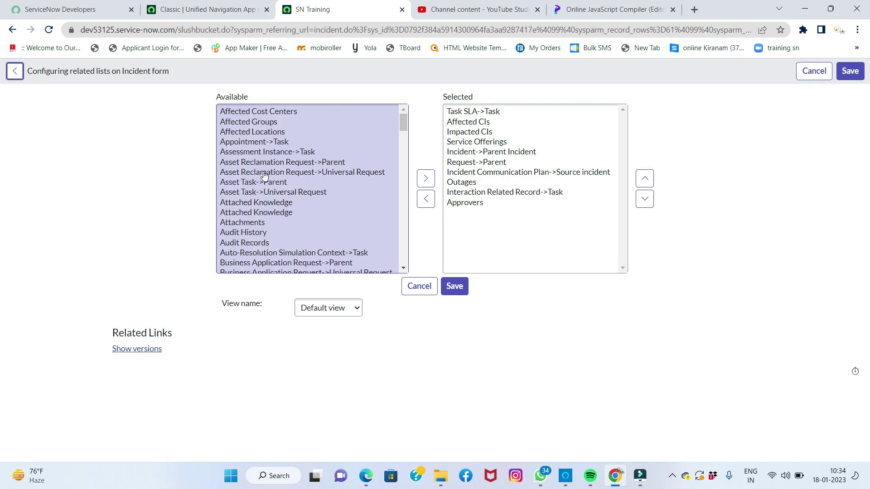
click(265, 162)
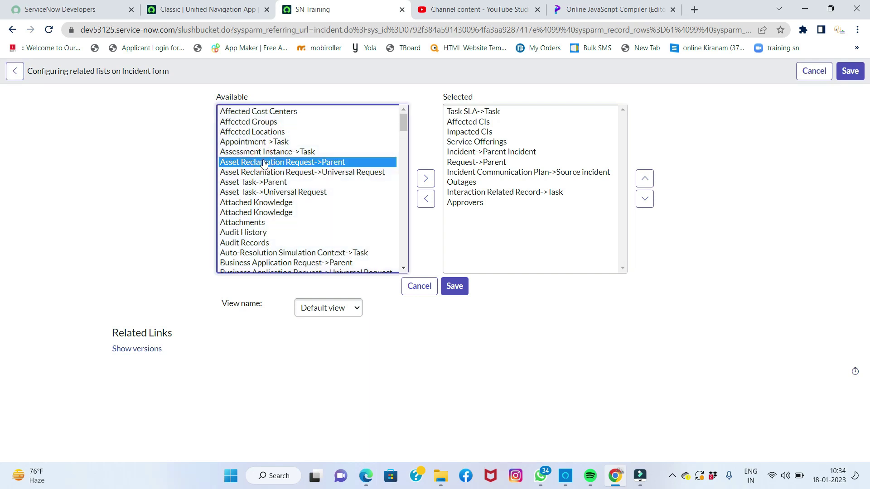
key(b)
key(a)
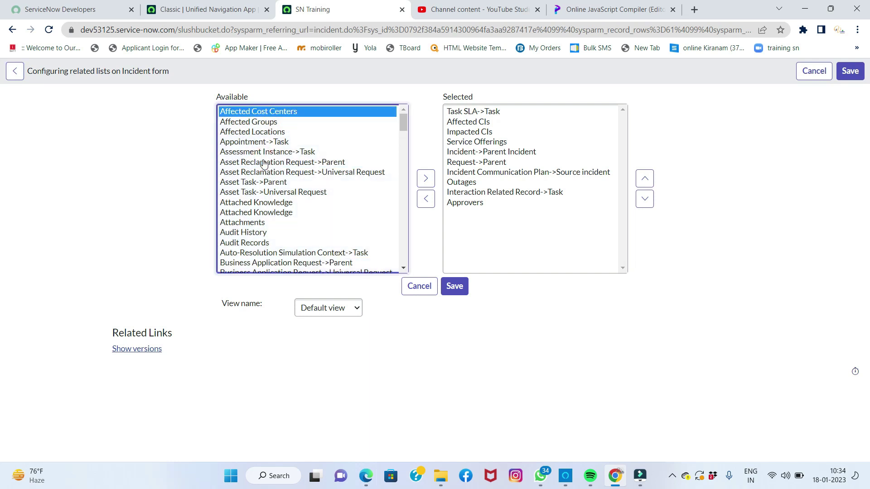
key(b)
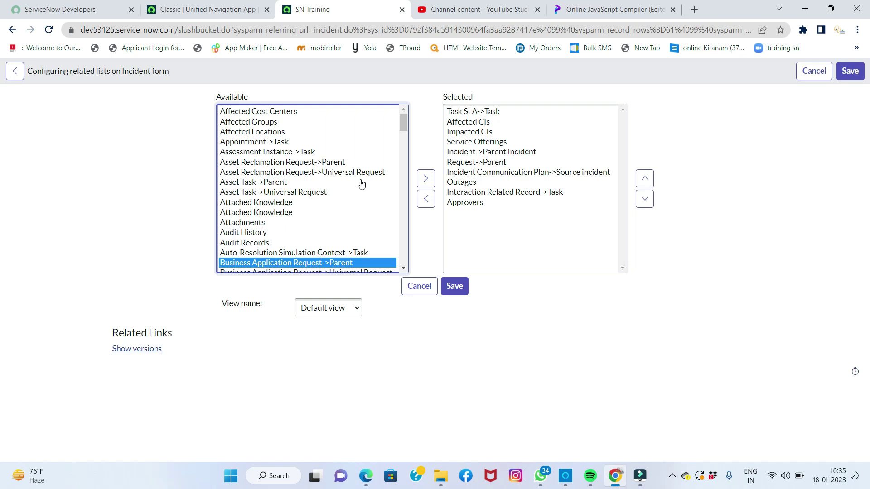
click(14, 71)
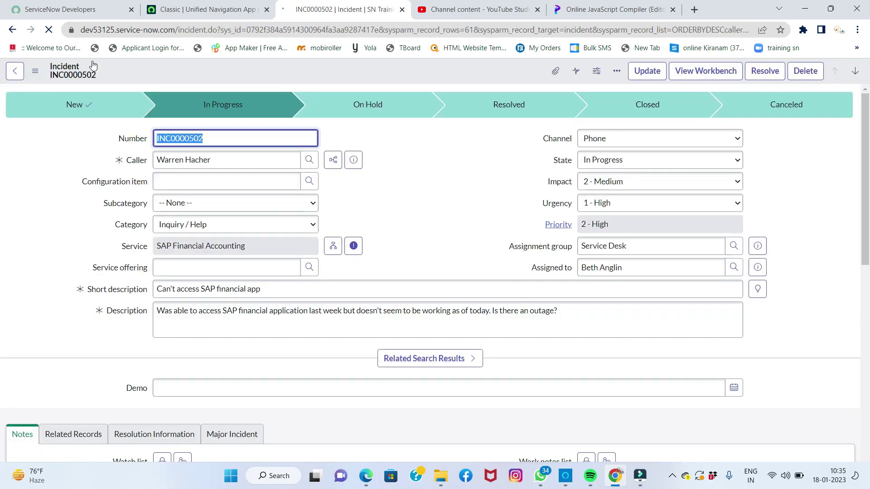
- Find "relationship" in the application navigator and open the System Definition Relationships list
click(203, 10)
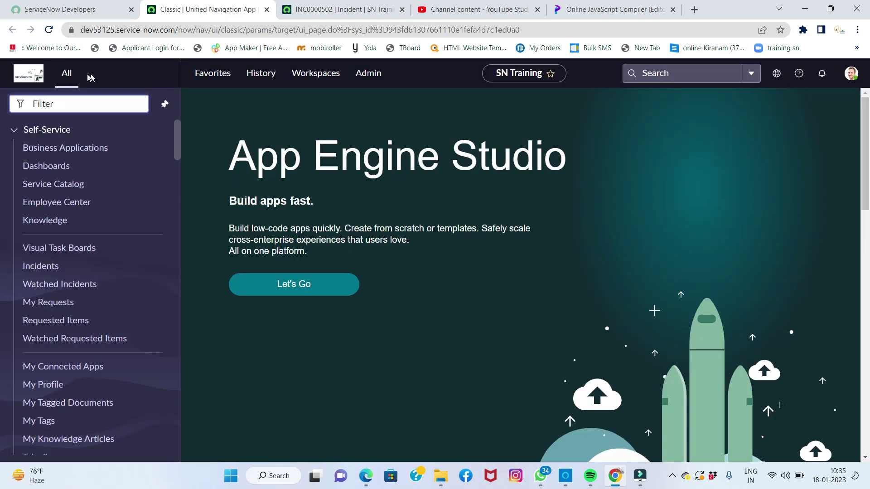
text(relationship)
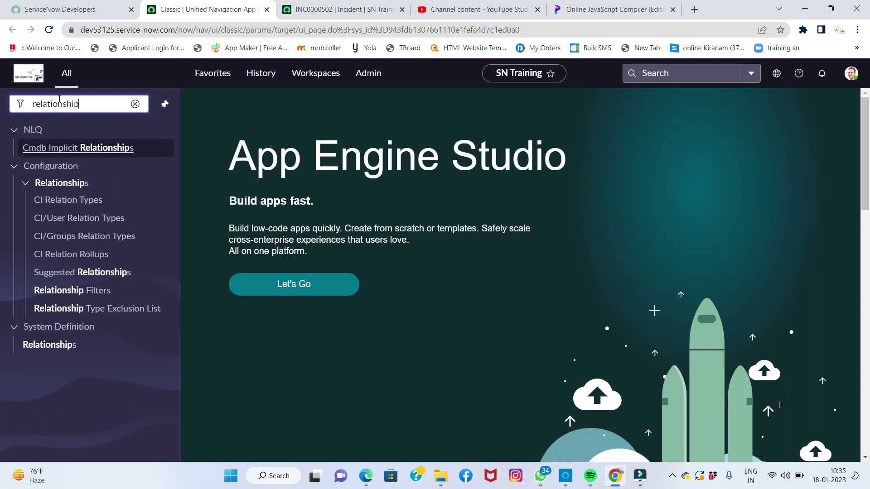
click(62, 349)
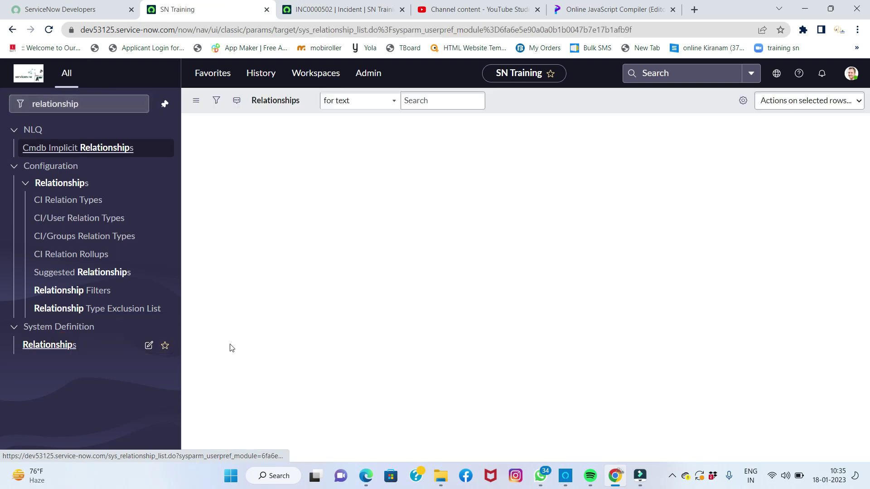
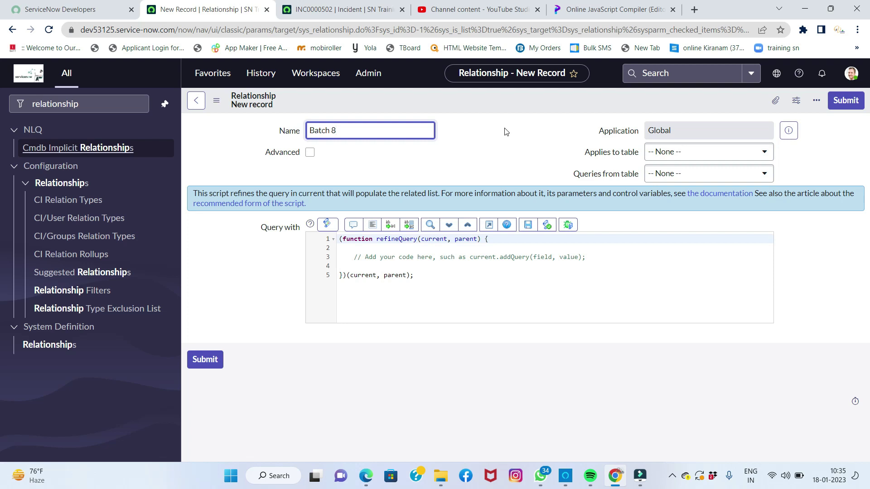
- Name the new relationship "Batch 8 table" and set Applies to table to Incident [incident]
text(table)
click(672, 154)
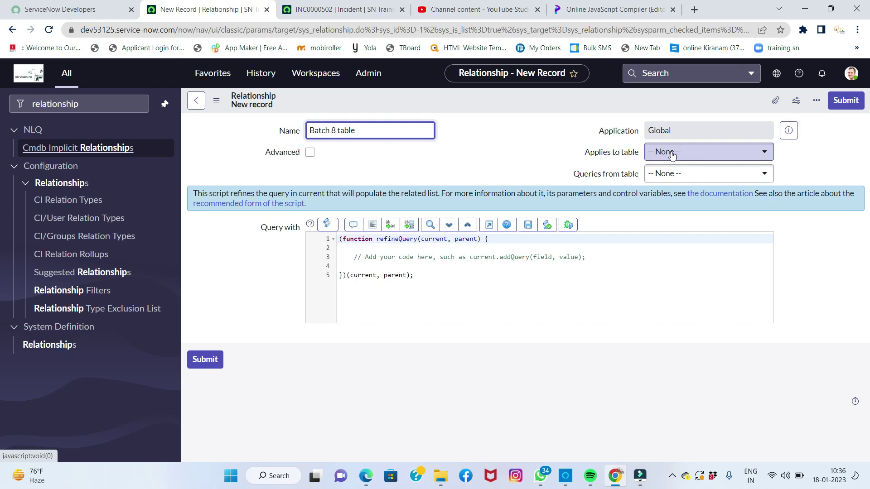
click(671, 155)
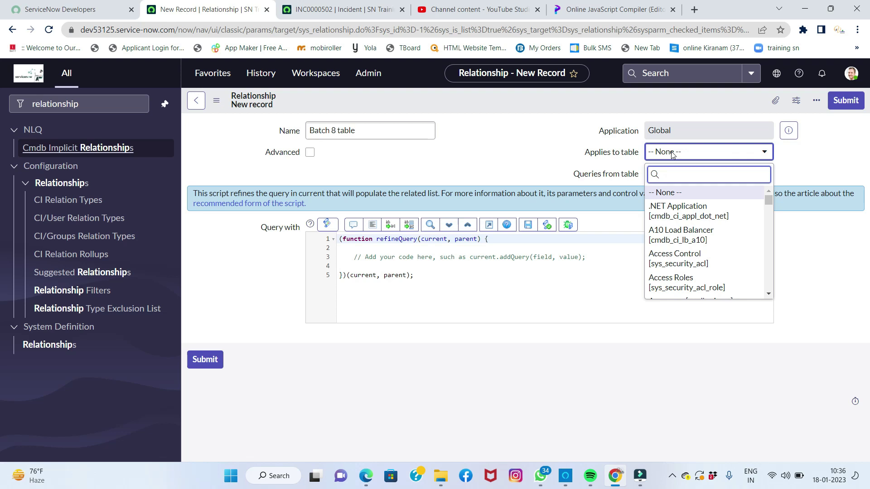
text(incide)
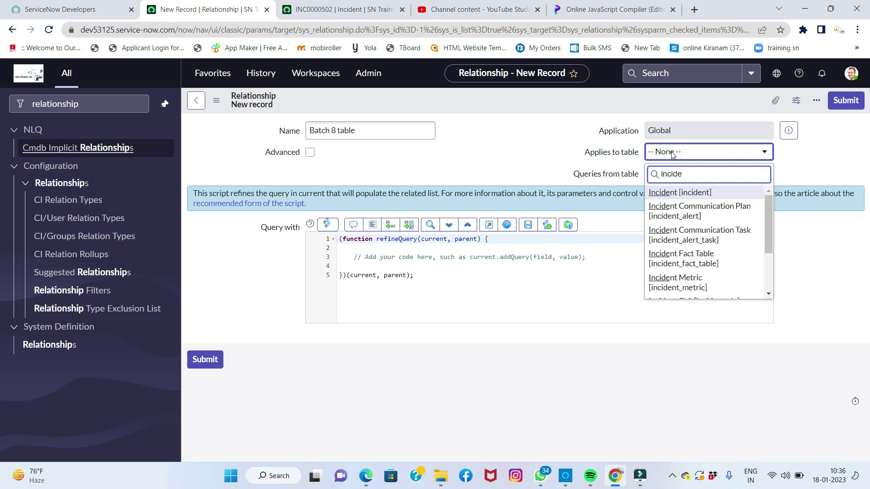
click(669, 193)
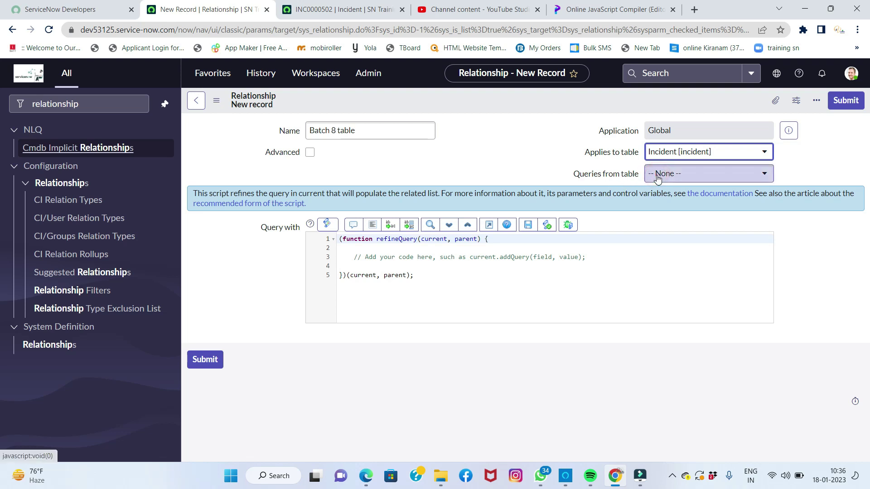
- Set the relationship's Queries from table to Batch8 [u_batch8] and submit the record
click(657, 179)
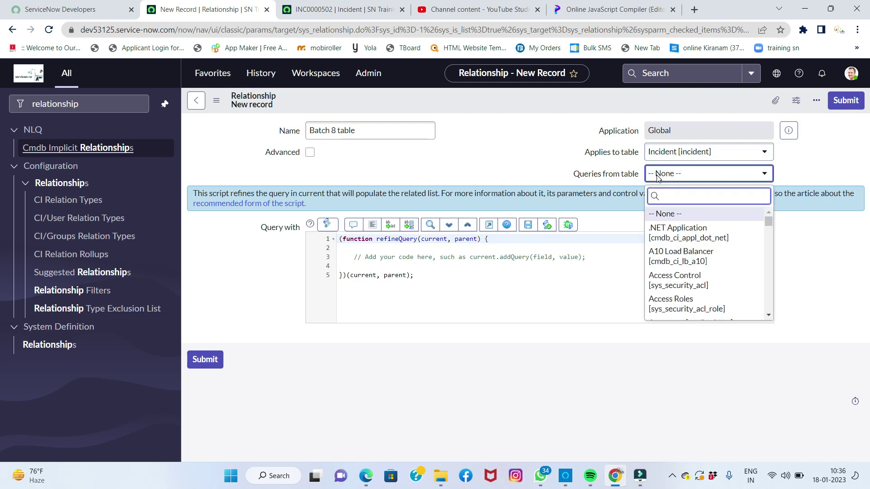
text(batch)
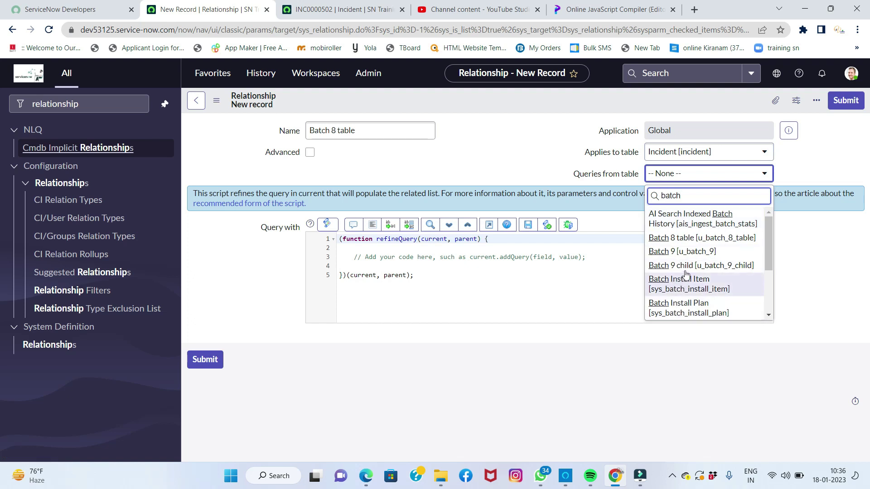
text(8)
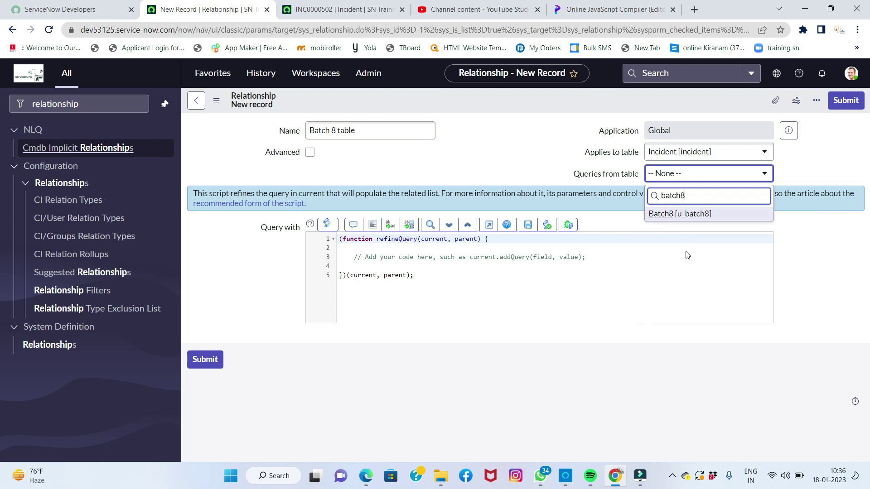
click(666, 214)
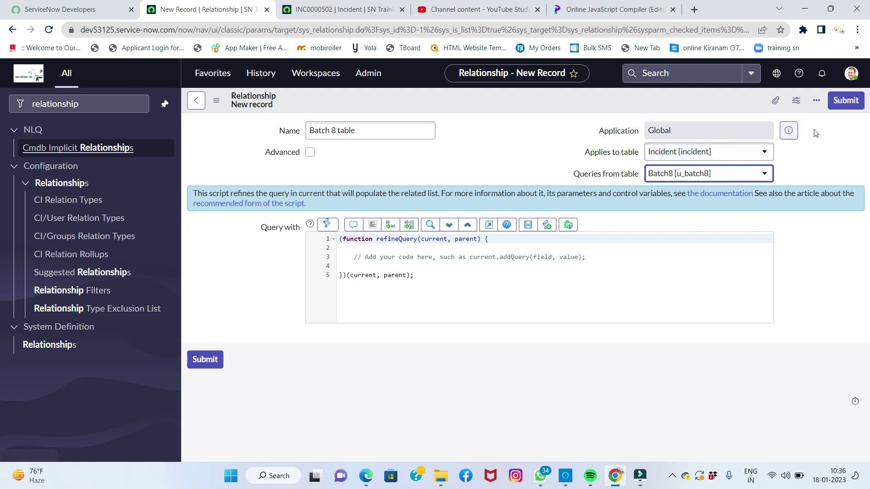
click(835, 103)
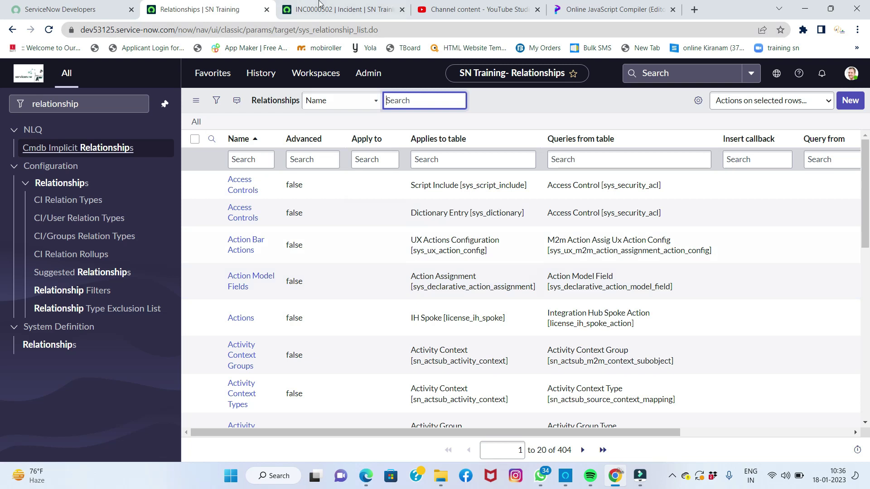
- Reload the open incident INC0000502 and open the related lists configuration for its form
click(333, 13)
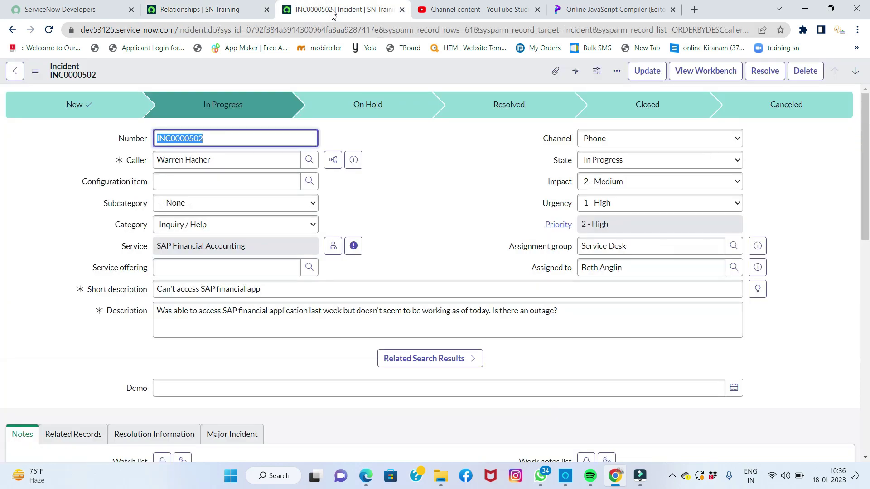
click(49, 30)
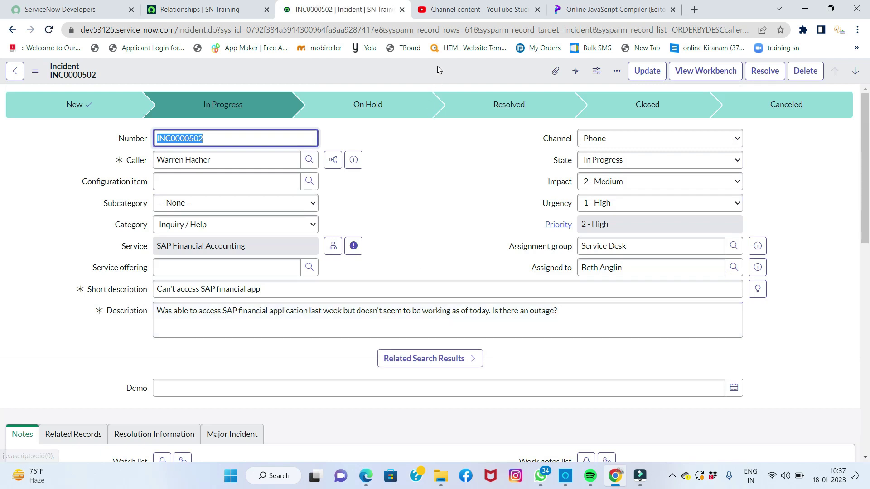
right_click(438, 69)
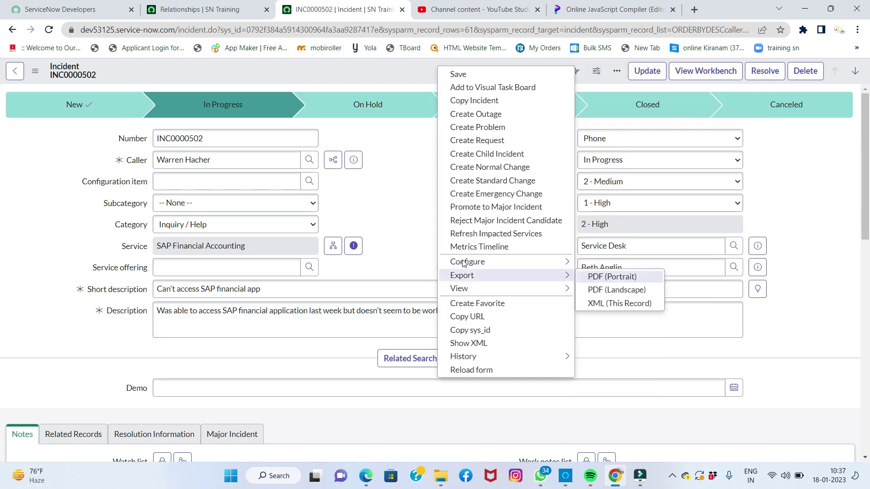
mouse_move(464, 261)
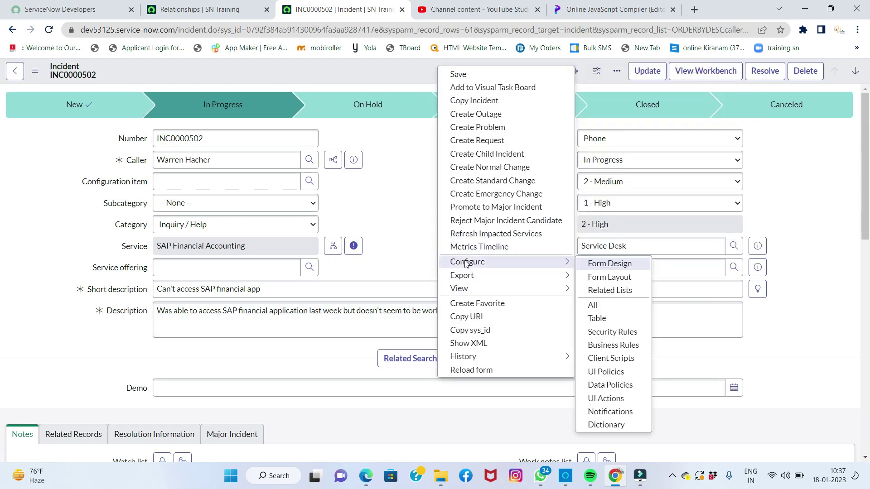
click(598, 292)
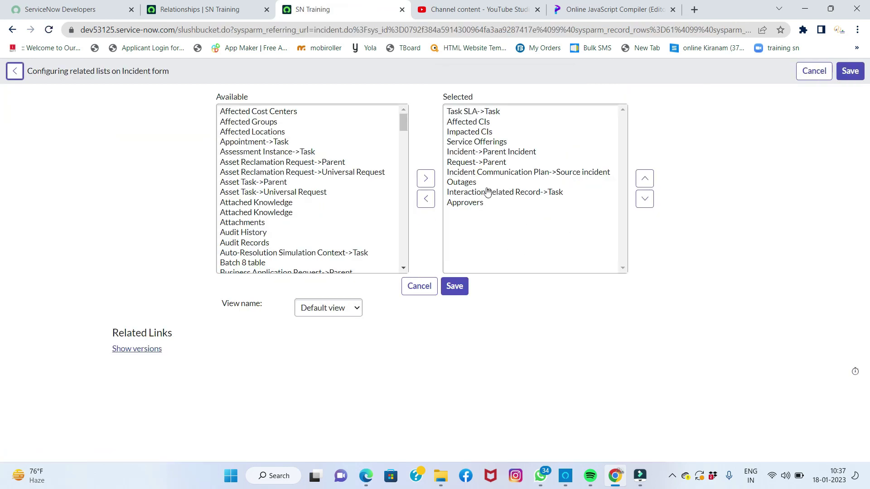
- Add Batch 8 table to the selected related lists of the Incident form and save the configuration
click(284, 204)
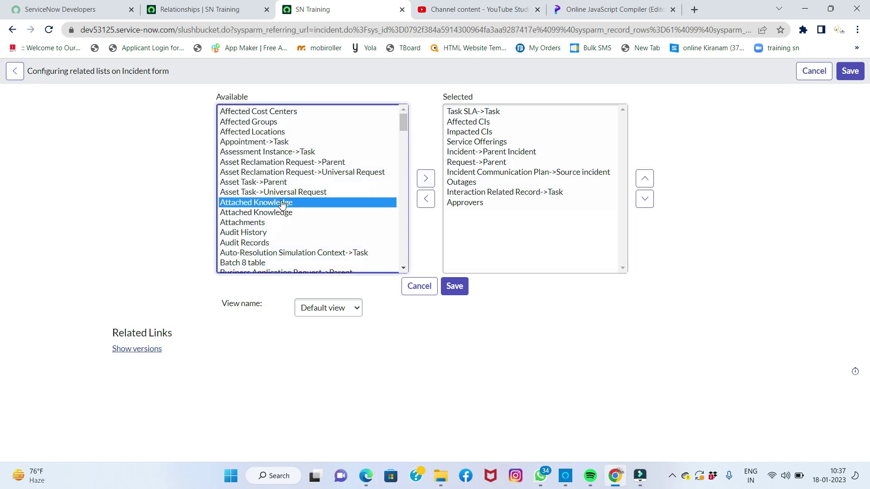
key(b)
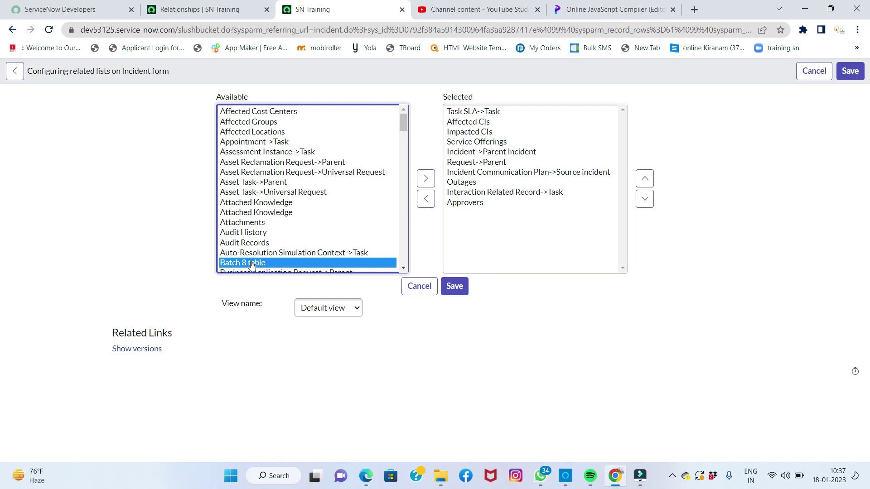
click(426, 180)
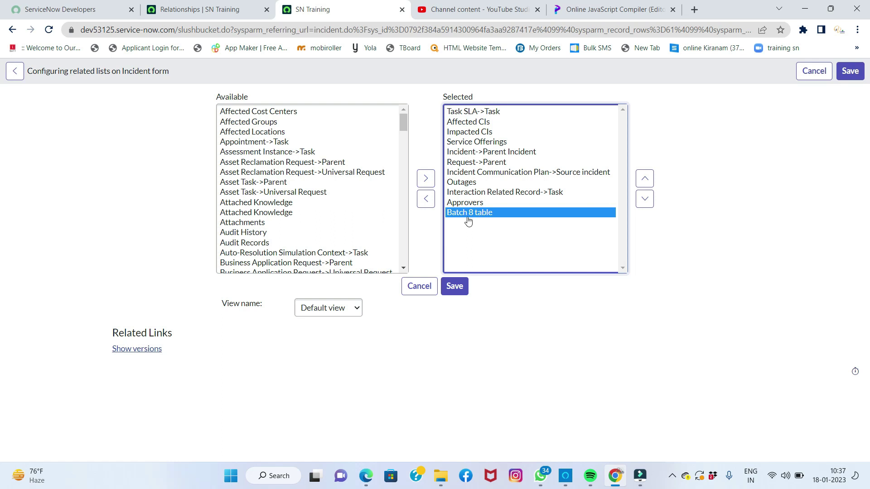
click(460, 286)
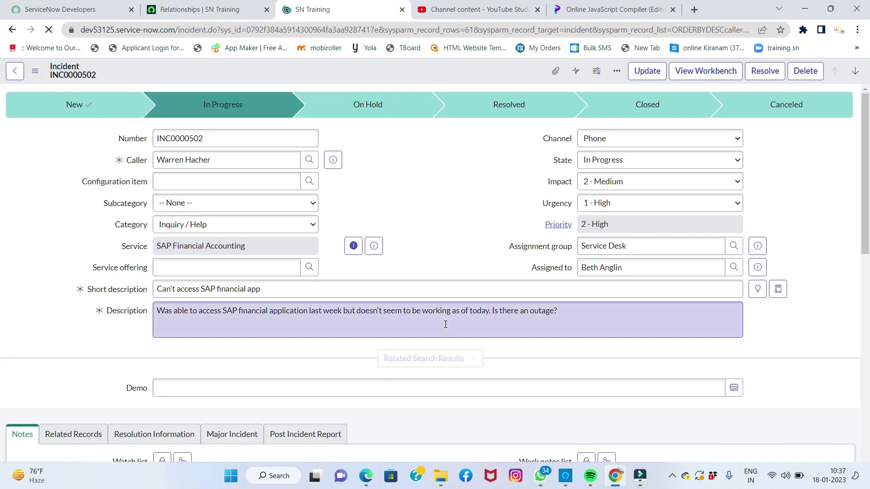
- Examine the records in the incident's Batch 8 table related list and compare them with the Affected CIs related list
scroll(445, 324, down, 7)
scroll(445, 326, up, 4)
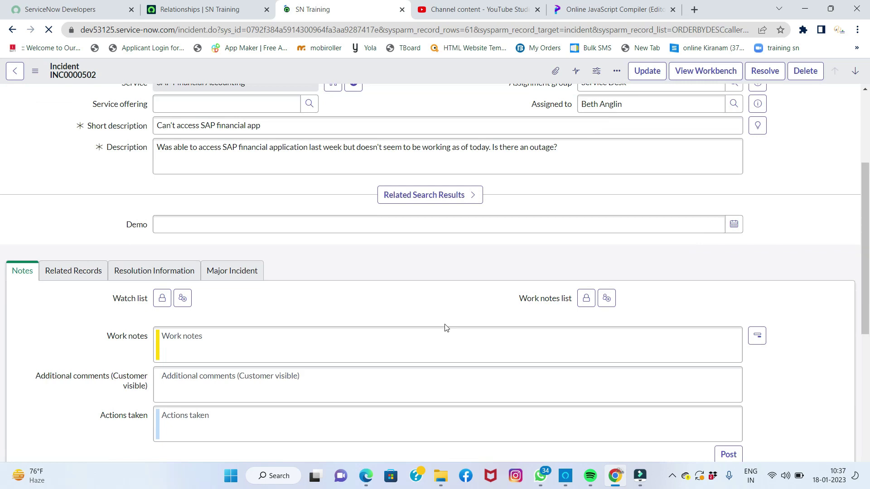
scroll(446, 326, down, 12)
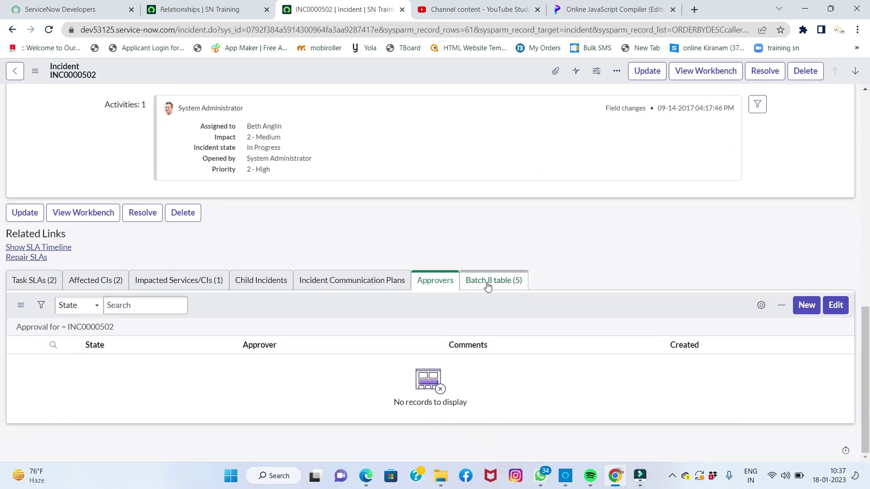
click(487, 285)
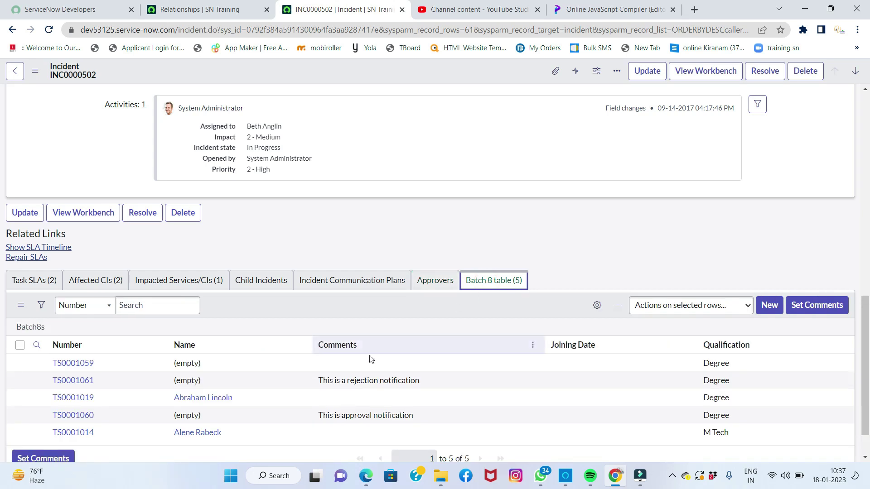
scroll(369, 356, down, 1)
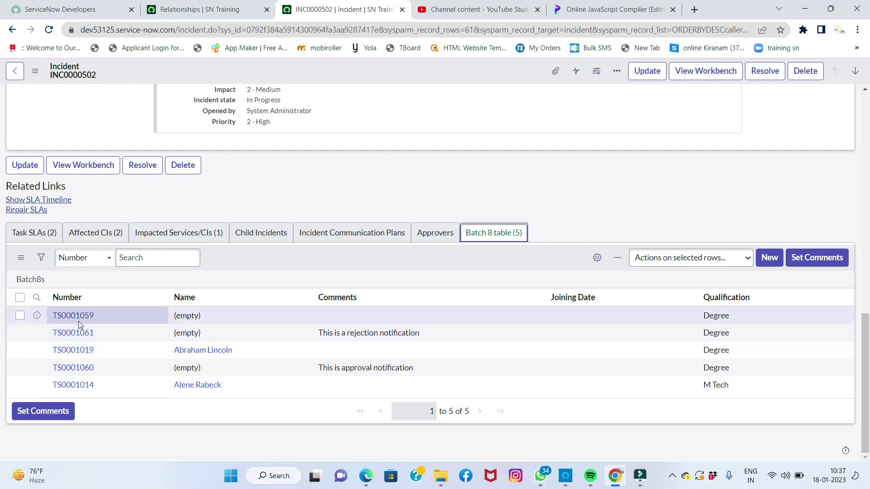
scroll(295, 334, up, 8)
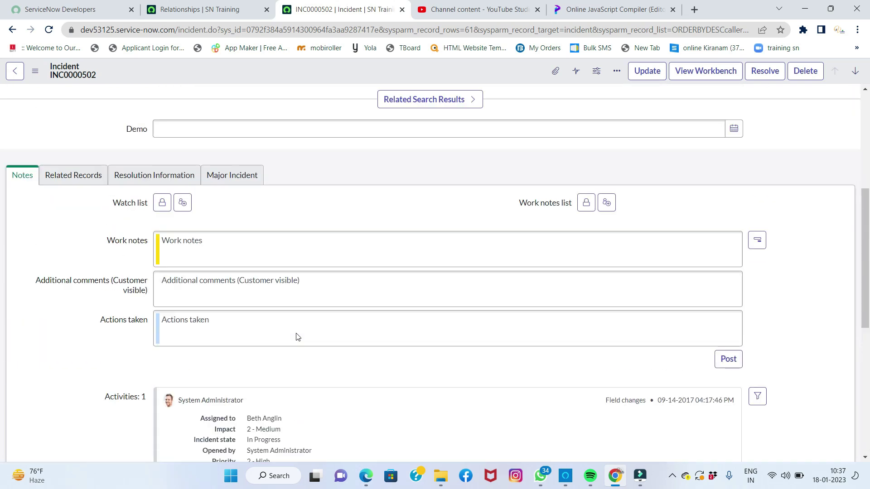
scroll(297, 323, up, 5)
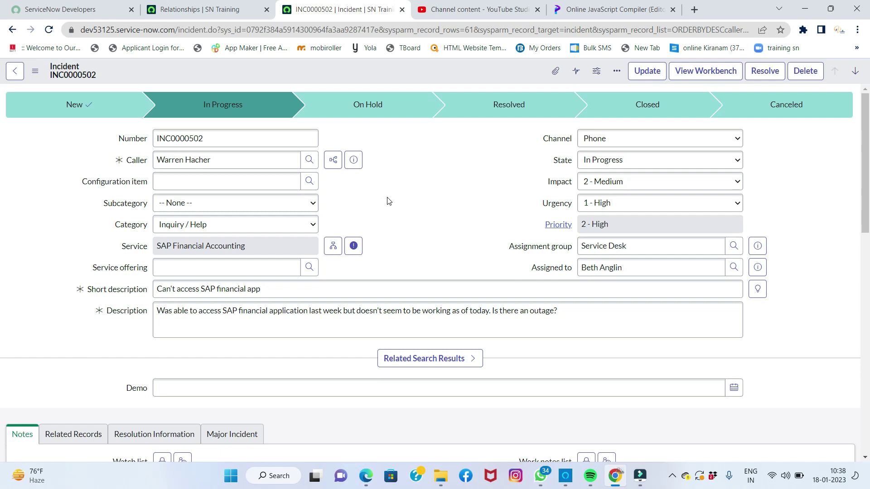
scroll(387, 200, down, 12)
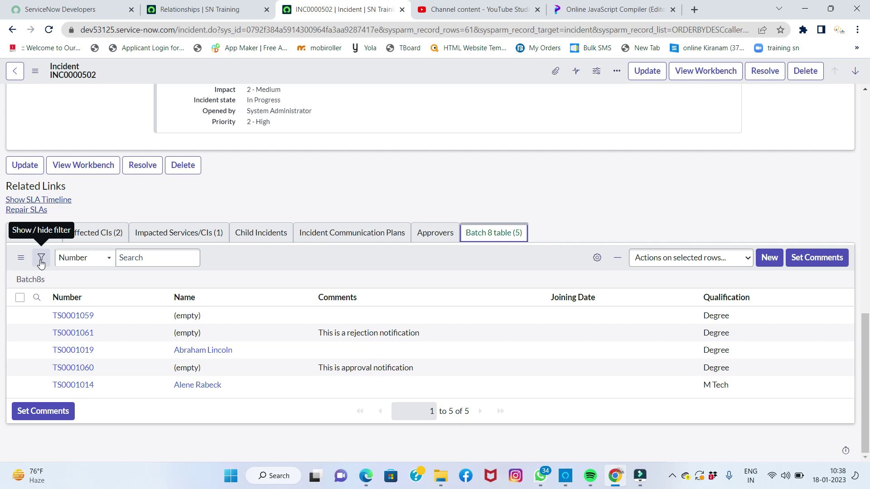
click(81, 235)
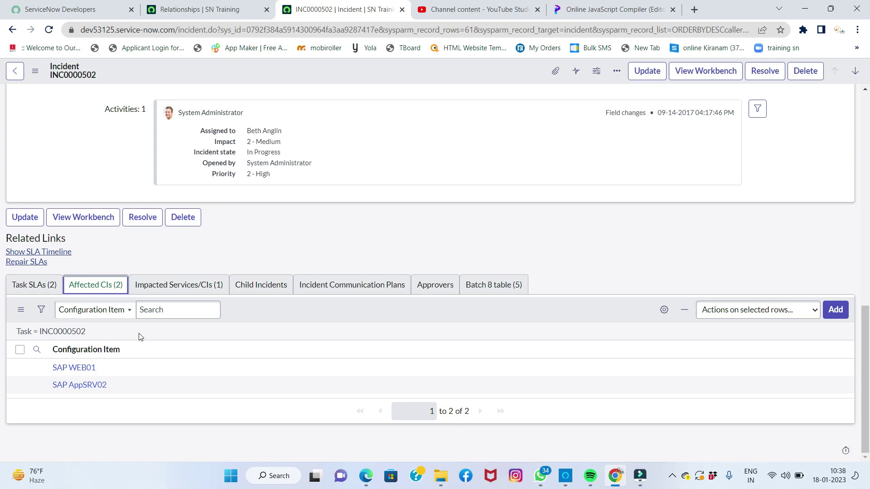
scroll(260, 341, up, 5)
scroll(260, 341, up, 7)
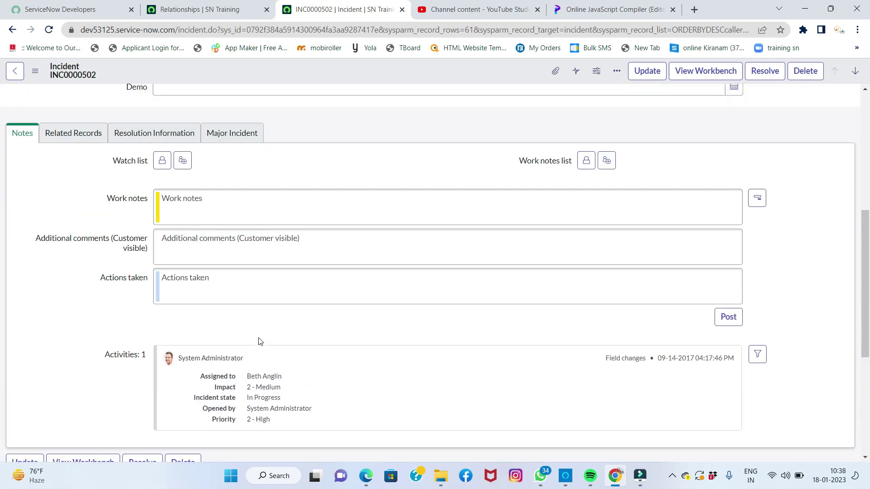